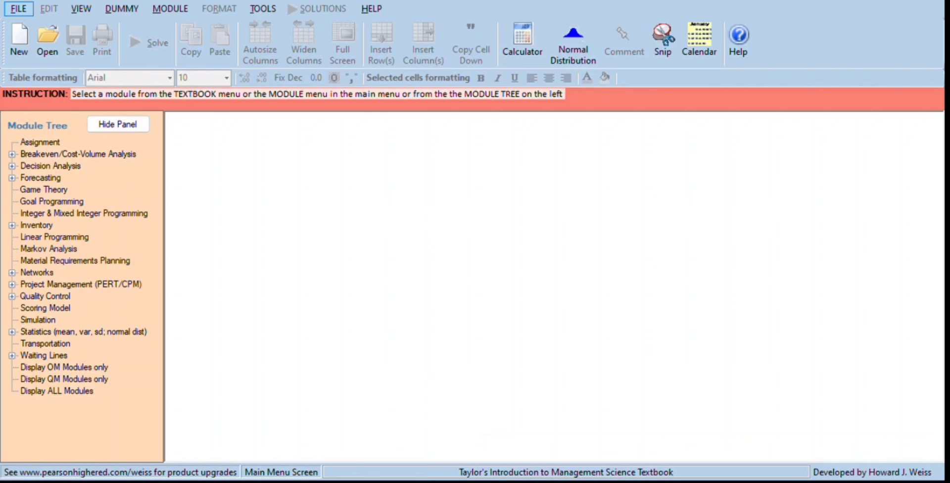
- Create a Transportation problem titled Hardrock with three sources and three destinations, naming the sources pabrik 1, pabrik 2 and pabrik 3
left_click(45, 344)
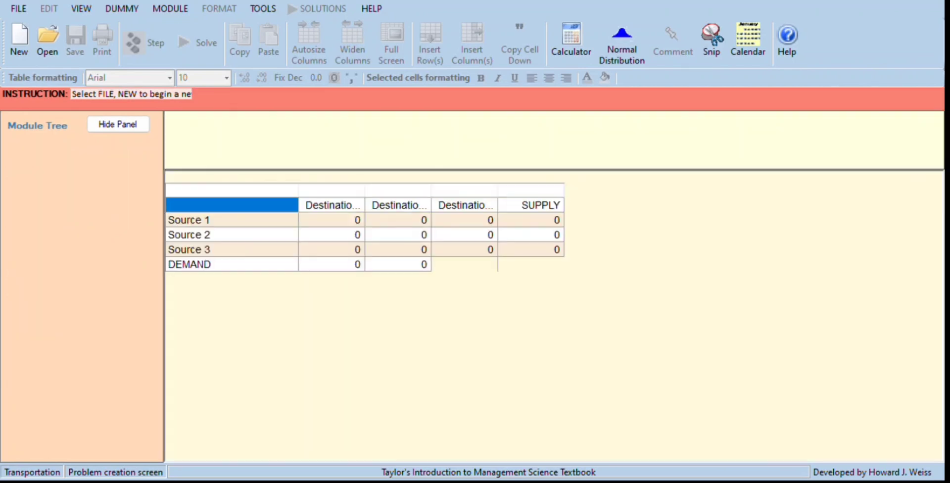
key("Down")
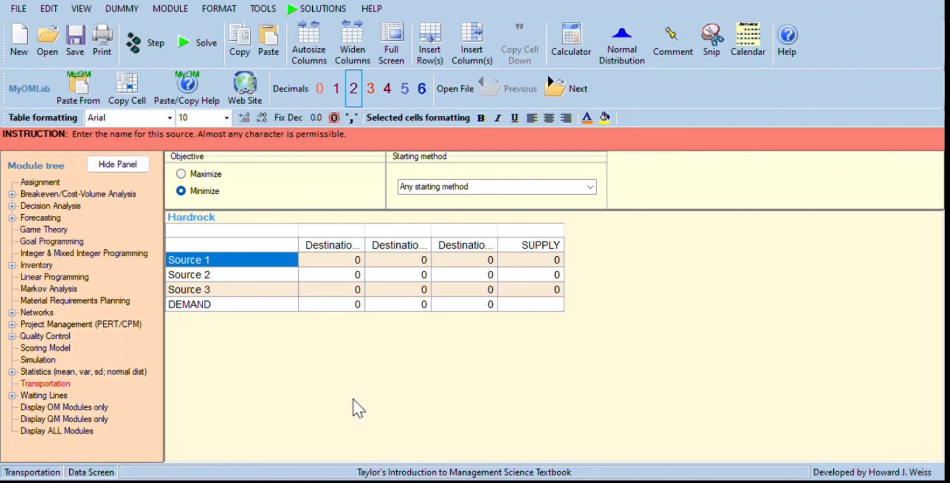
type("pabr")
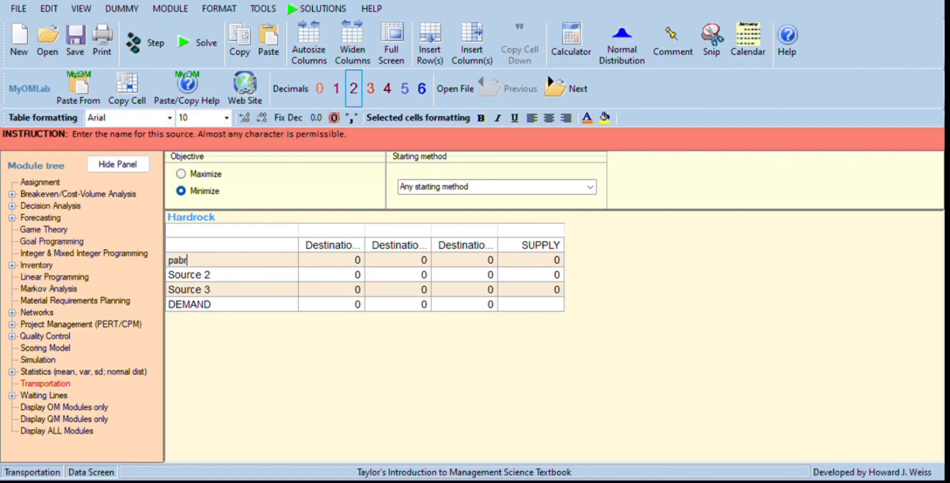
type("ik 1")
key("Return")
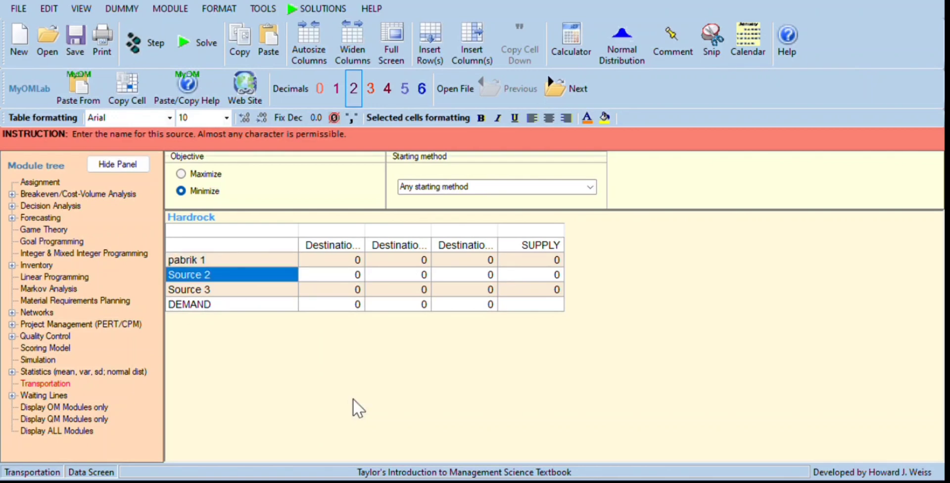
type("pabri")
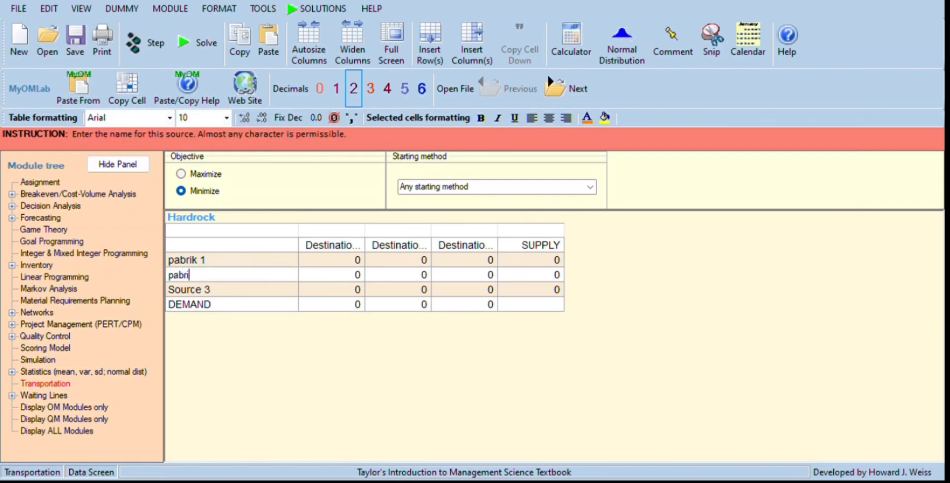
type("k 2")
key("Return")
type("pabrik 3")
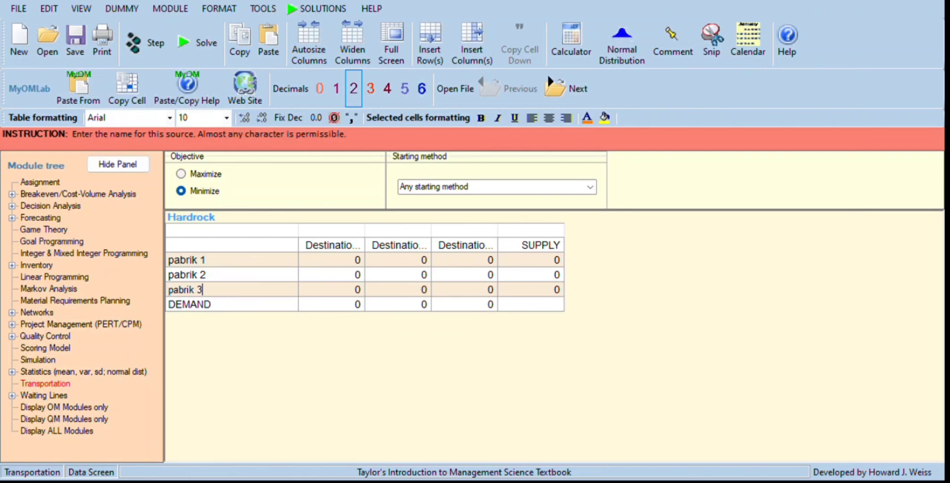
key("Tab")
key("shift+Tab")
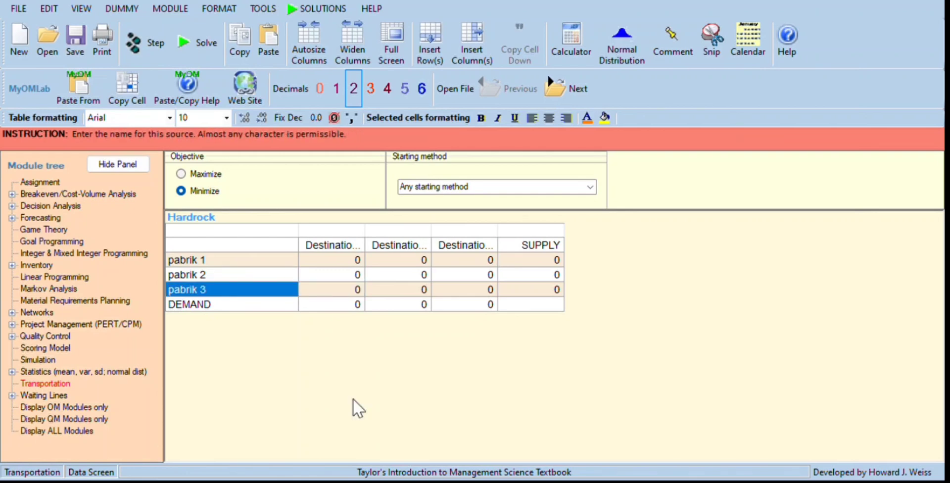
- Name the three destination columns proyek a, proyek b and proyek c
key("Tab")
key("Up")
key("Up")
key("Up")
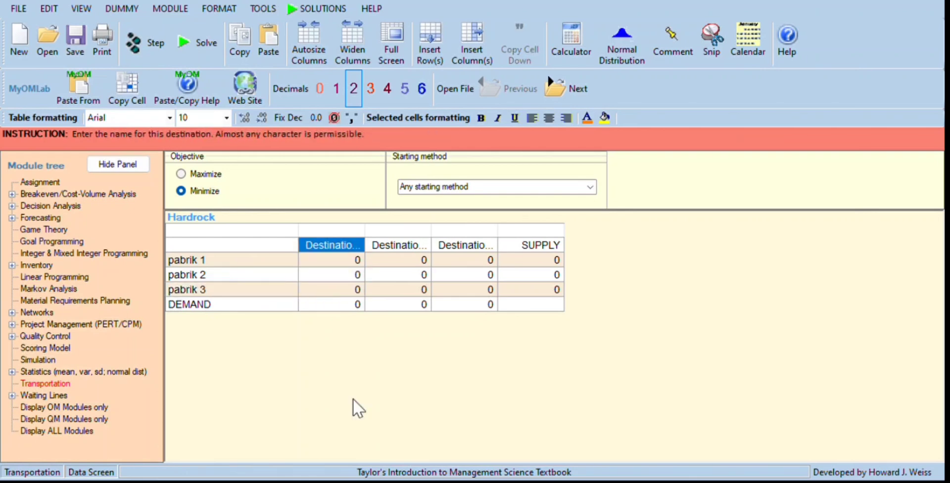
type("proyek")
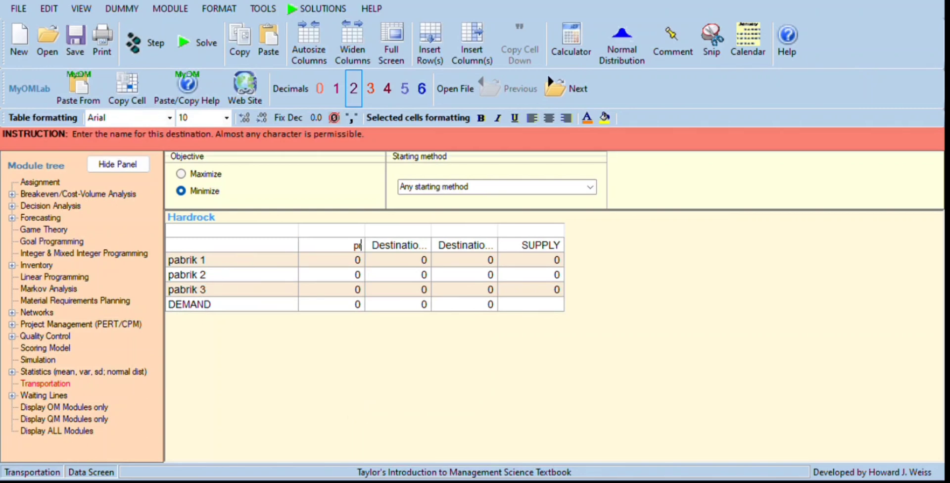
type(" a")
key("Tab")
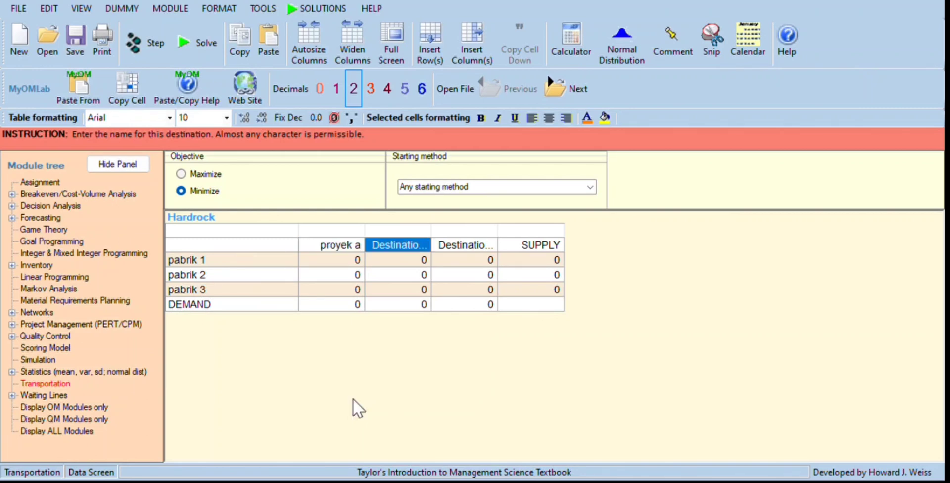
type("proye")
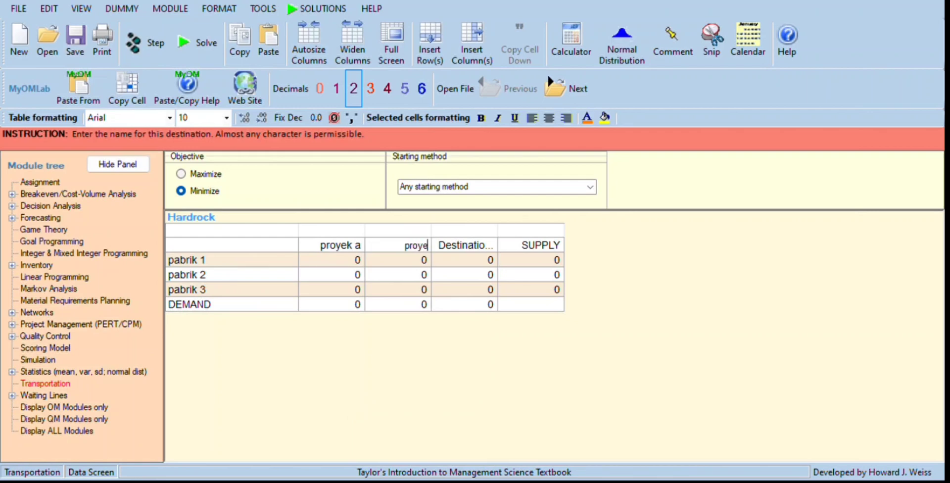
type("k b")
key("Tab")
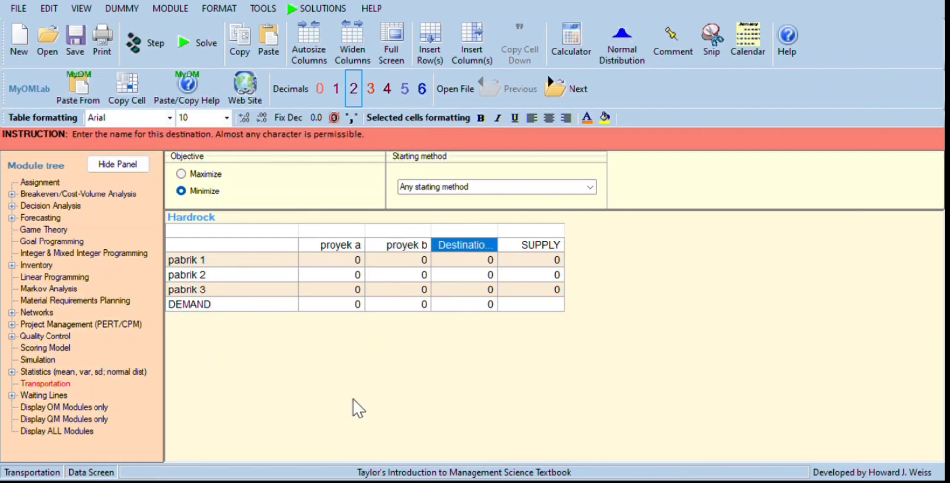
type("pro")
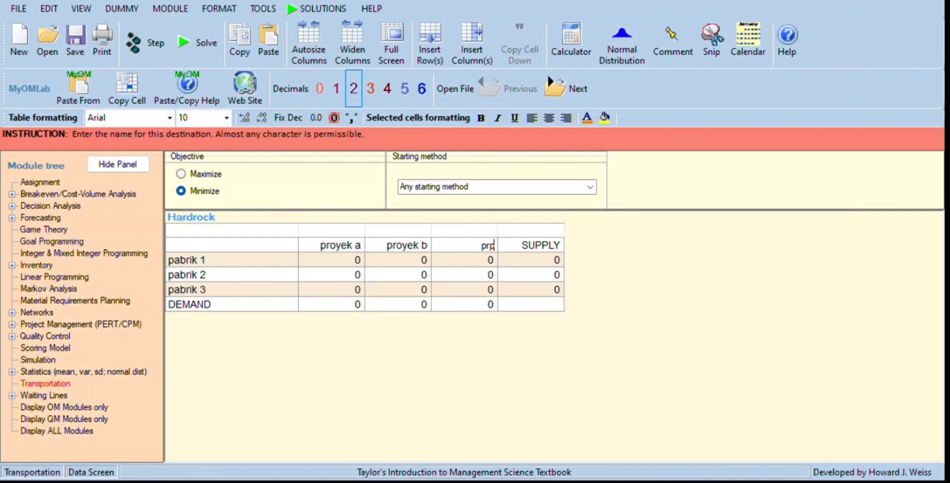
type("yek c")
key("Return")
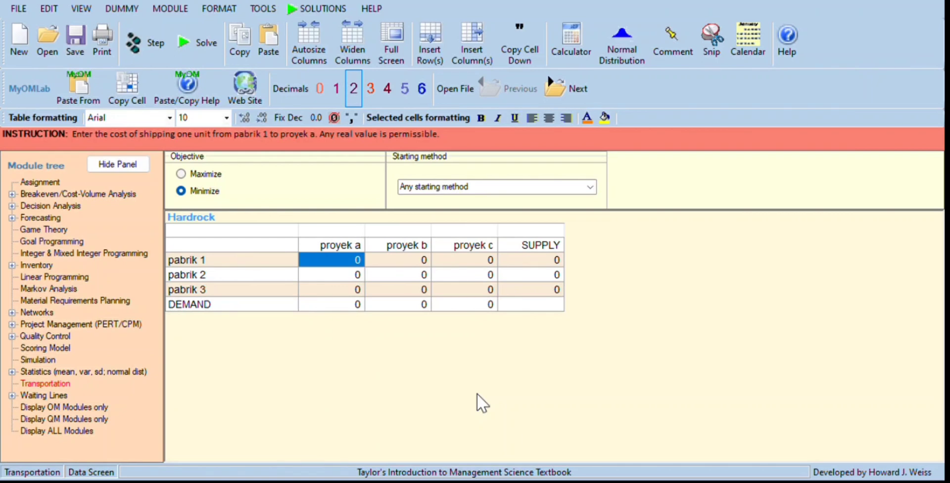
- Enter proyek a's shipping costs of 10, 12 and 9 from pabrik 1, 2 and 3, and its demand of 40
type("10")
key("Return")
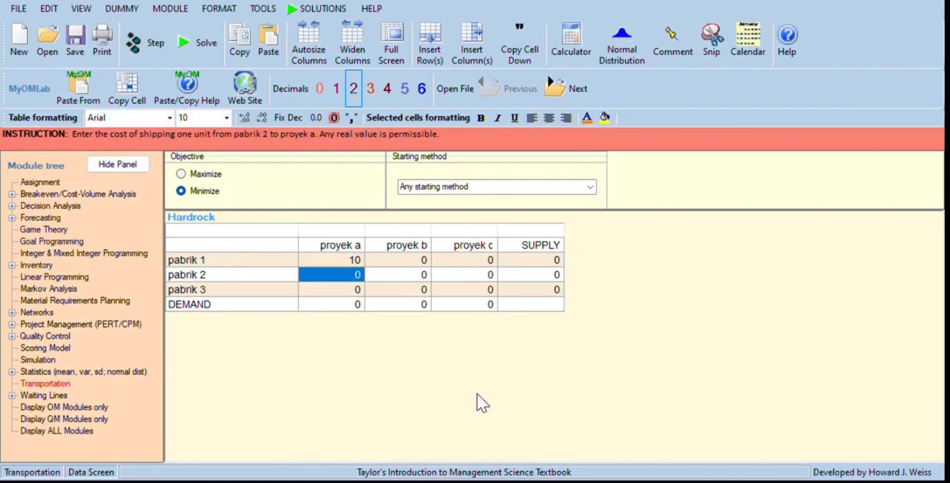
type("12")
key("Return")
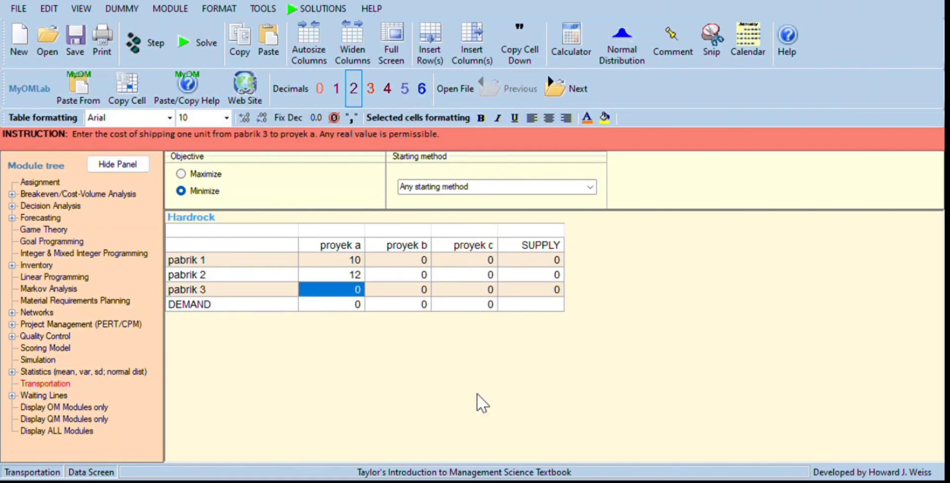
type("9")
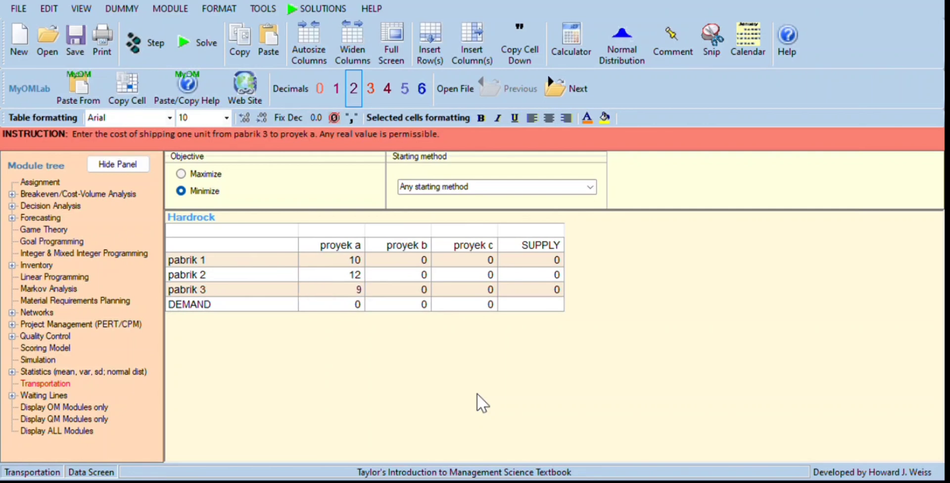
key("Return")
type("40")
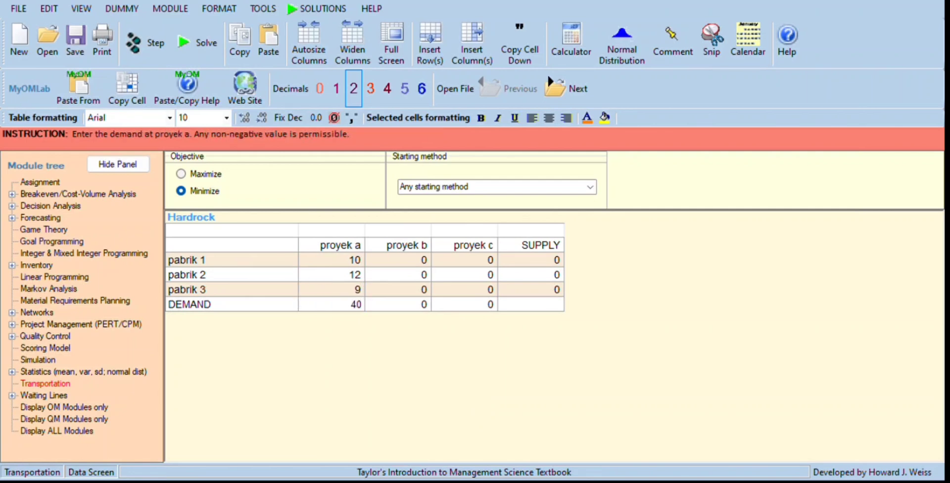
- Enter proyek b's demand of 50 and its shipping costs of 4, 5 and 7 from pabrik 1, 2 and 3
key("Tab")
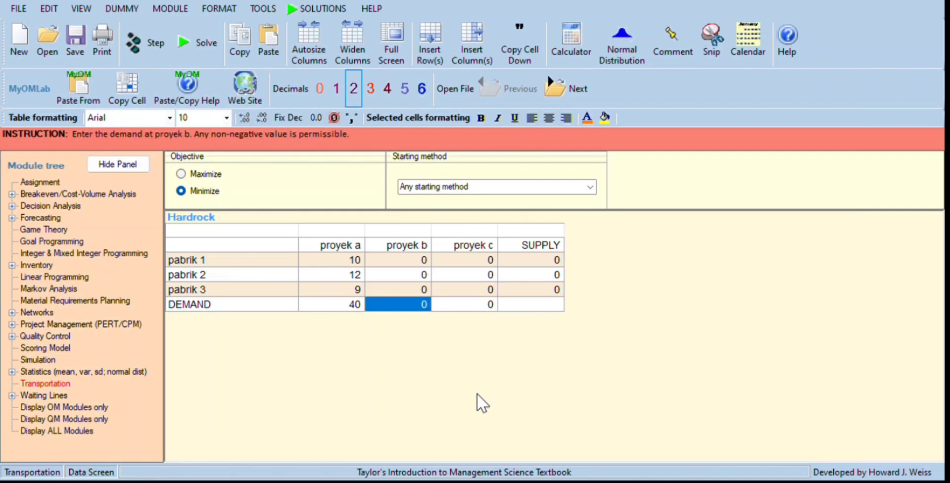
type("50")
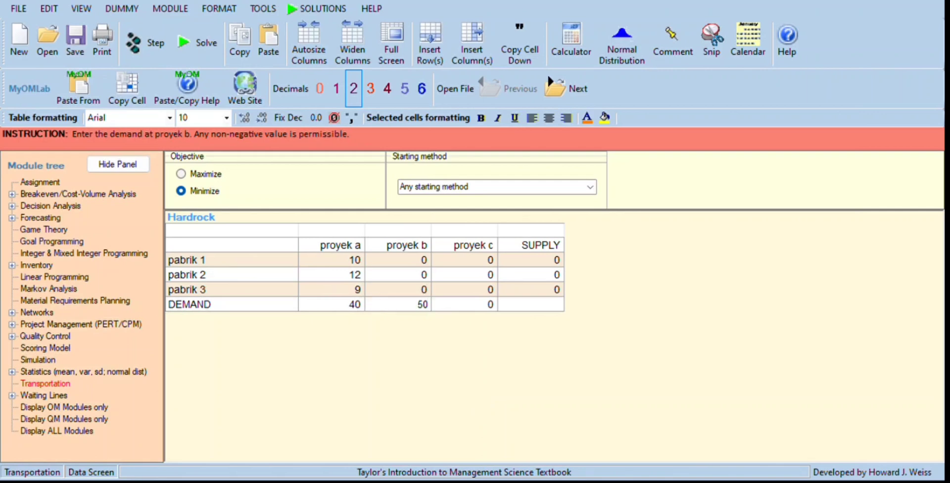
key("Up")
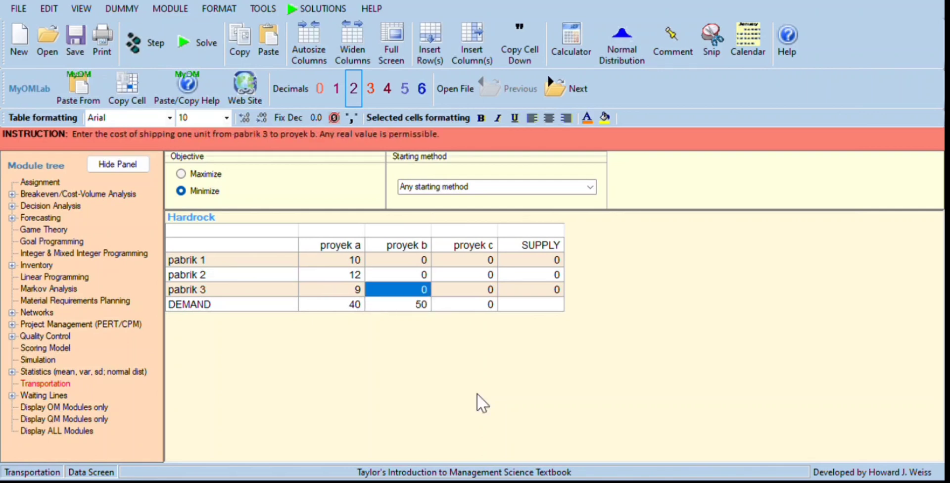
type("7")
key("Up")
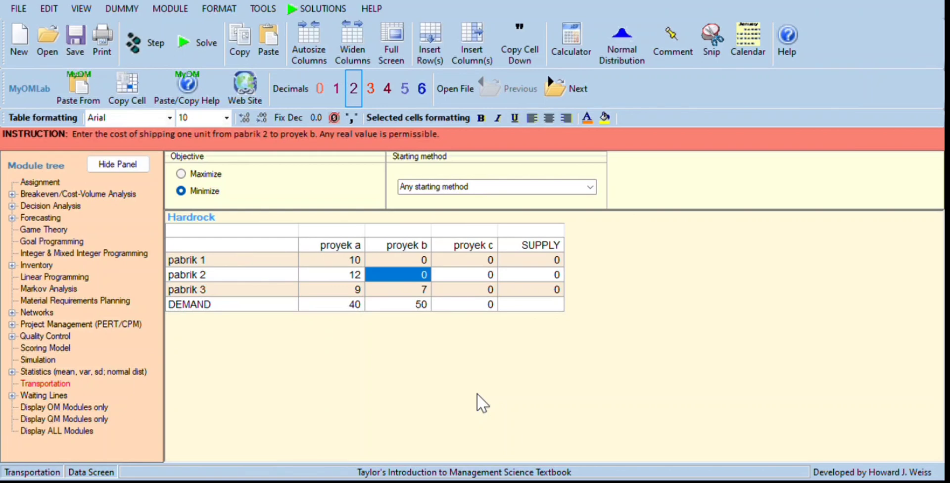
type("5")
key("Up")
type("4")
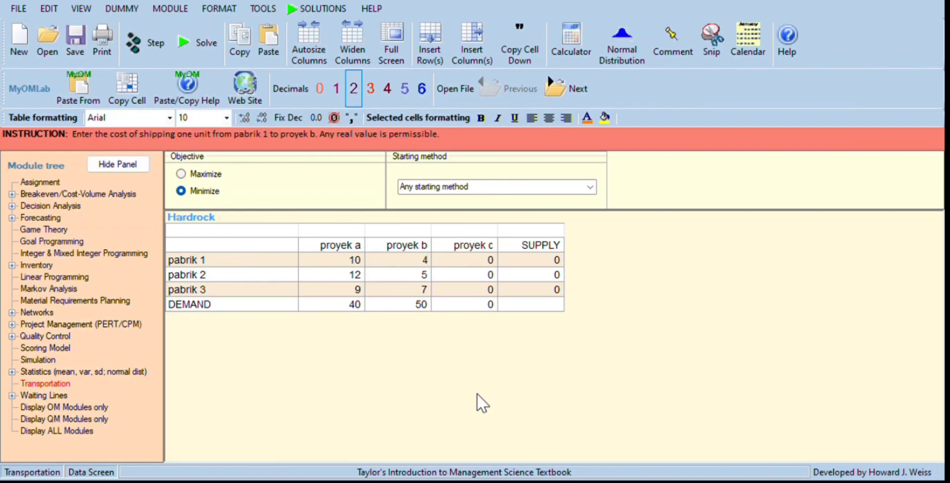
- Enter proyek c's shipping costs of 11, 8 and 6 from pabrik 1, 2 and 3, and its demand of 60
key("Tab")
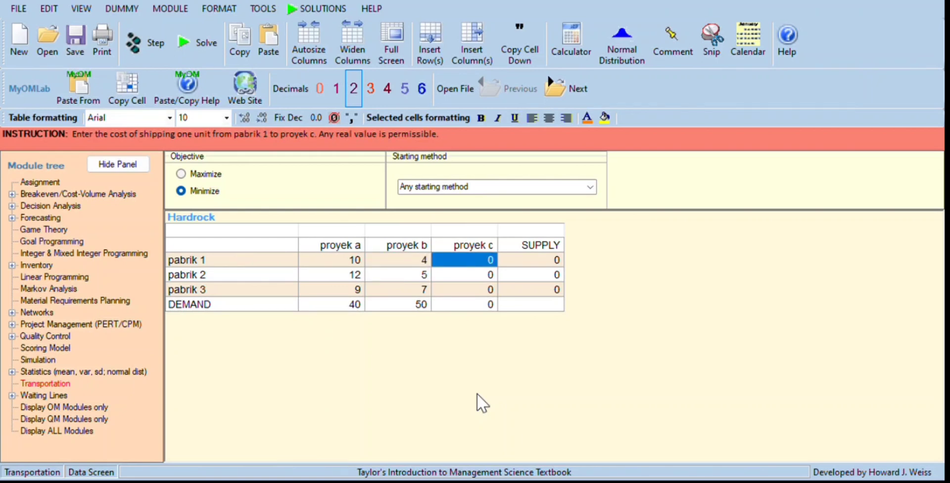
type("11")
key("Down")
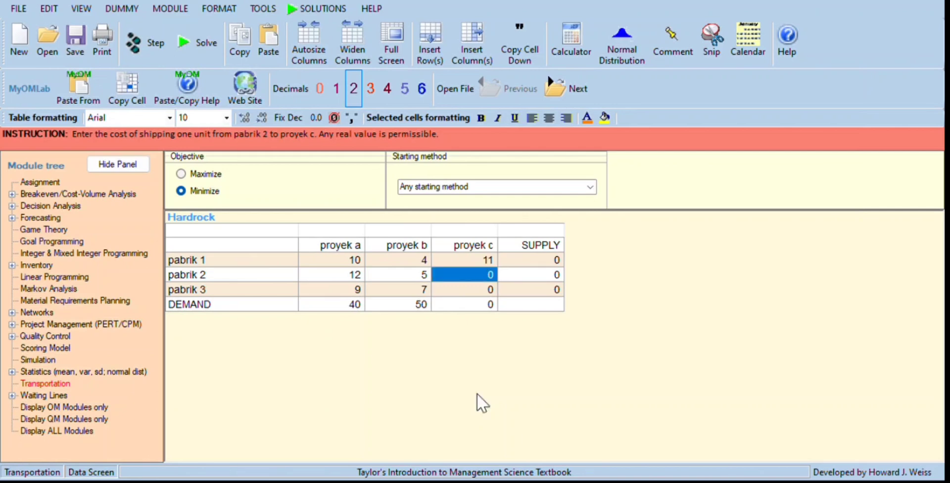
type("8")
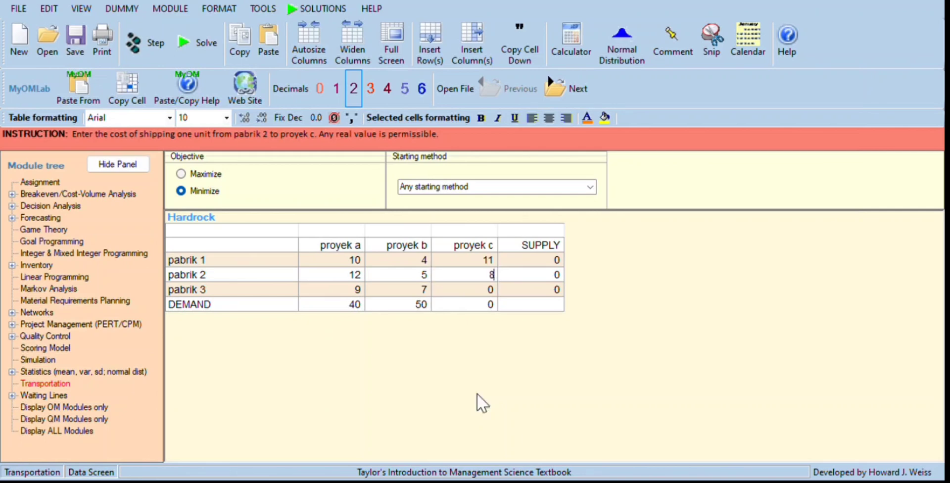
key("Down")
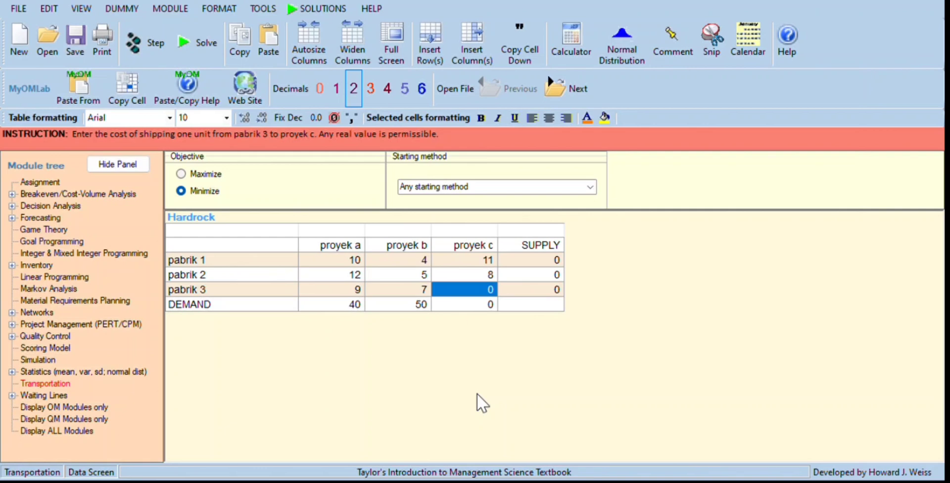
type("6")
key("Down")
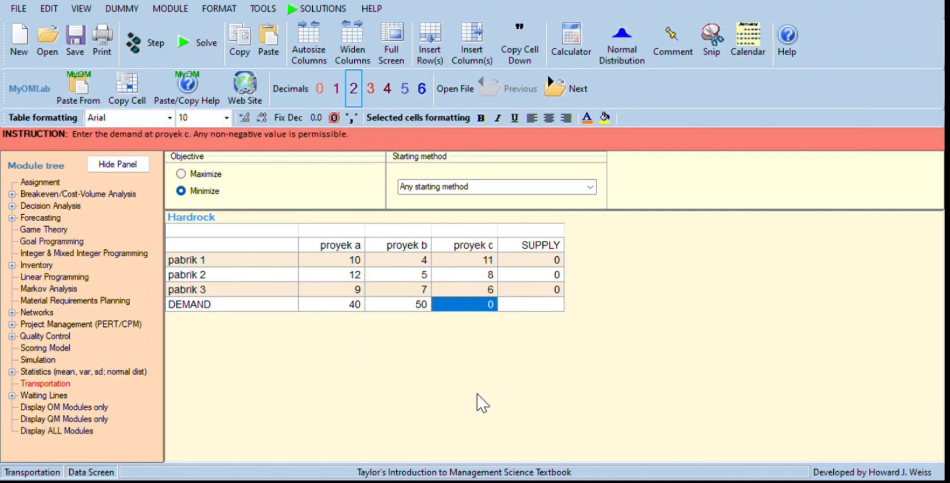
type("60")
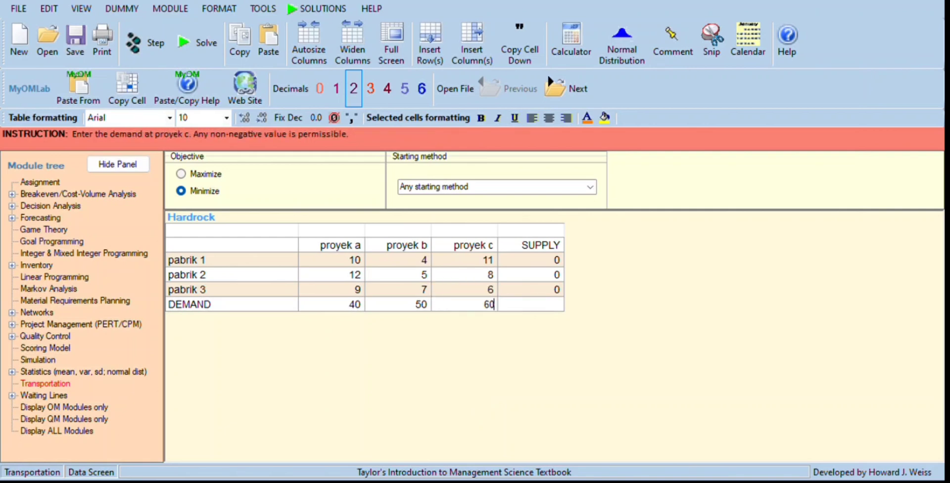
- Set the supply to 70 for pabrik 1, 50 for pabrik 2 and 30 for pabrik 3
key("Right")
key("Up")
key("Up")
key("Up")
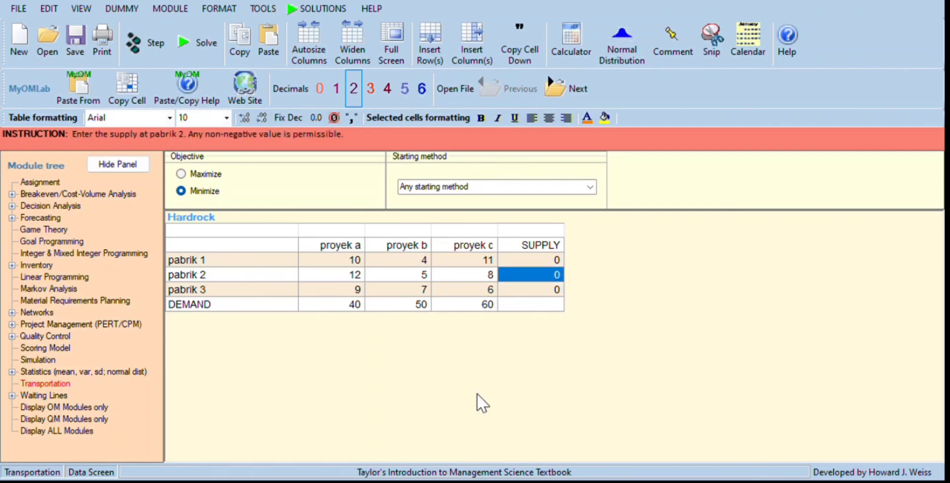
type("70")
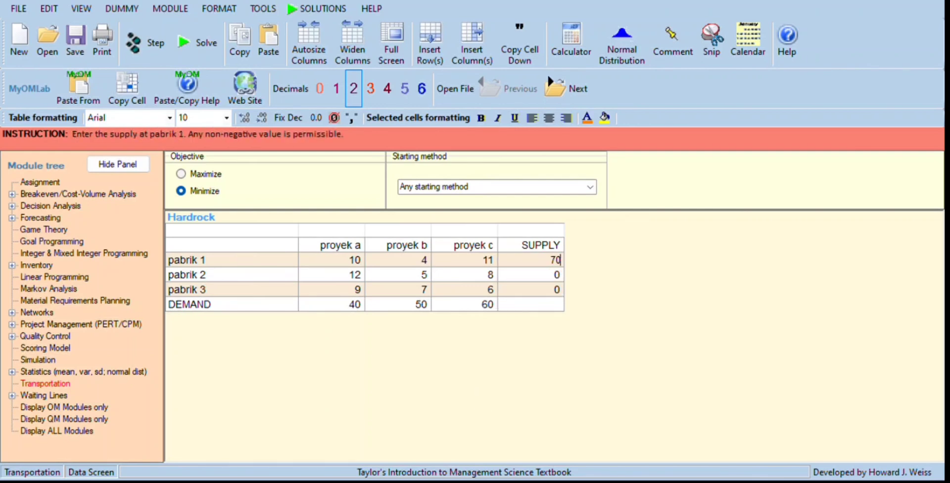
key("Return")
type("50")
key("Return")
type("30")
key("Tab")
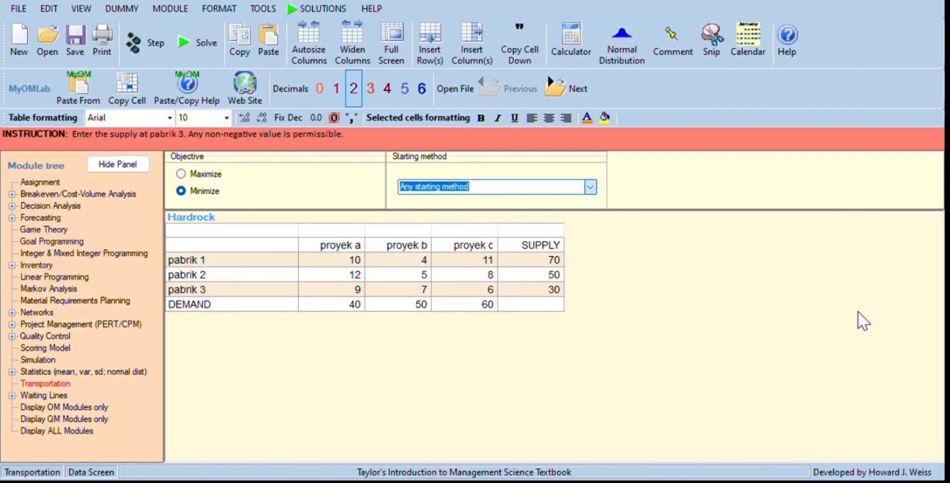
- Set the starting method to Vogel's Approximation Method and solve the problem
left_click(813, 346)
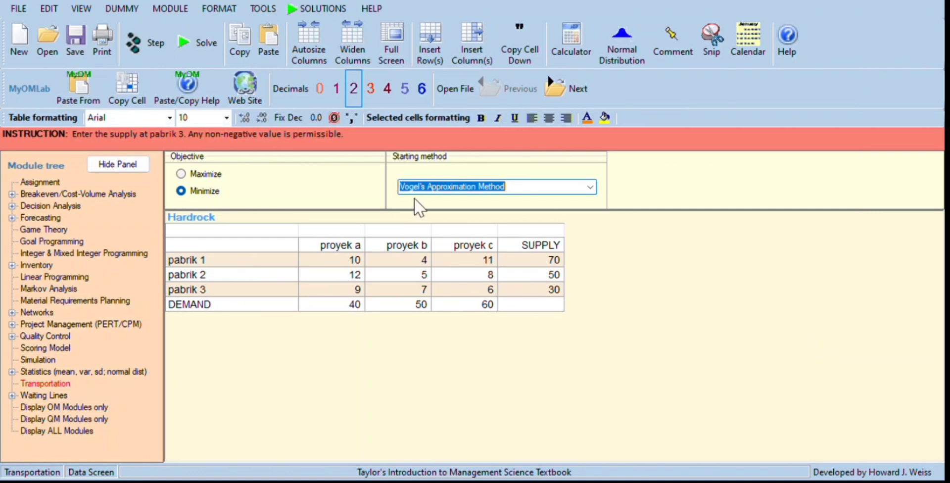
left_click(197, 42)
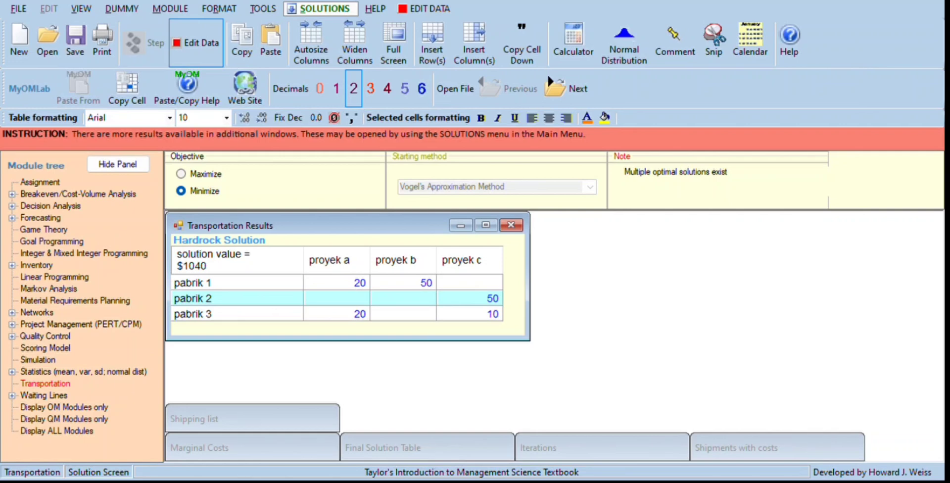
- Examine the marginal costs, final solution table, iterations, shipments with costs and shipping list, moving the shipping list higher to read it in full
left_click(338, 41)
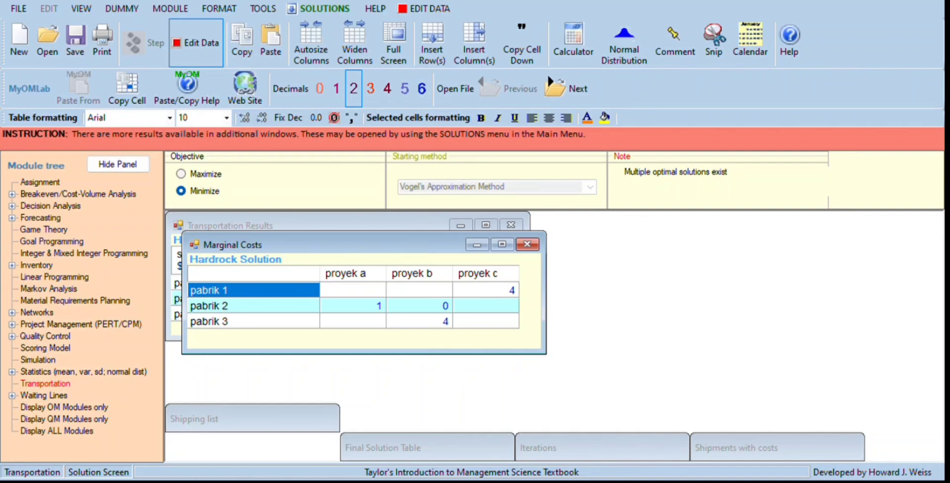
left_click(427, 448)
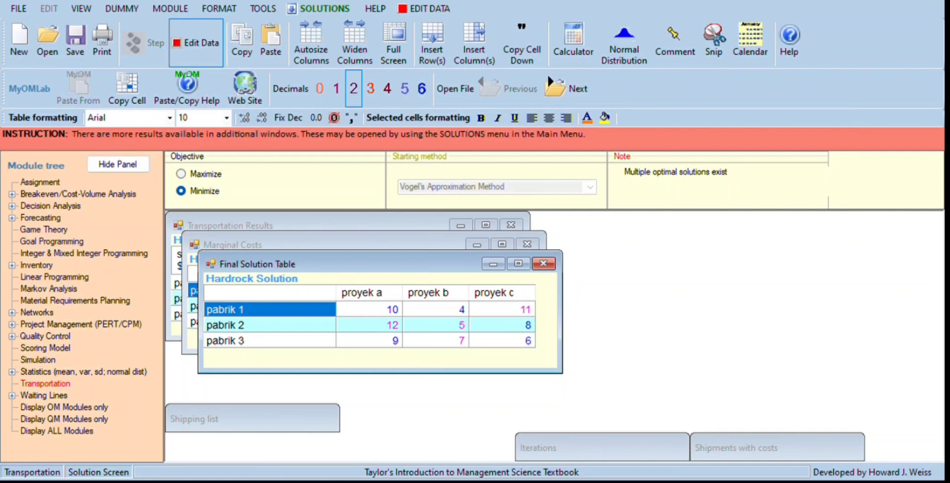
left_click(638, 448)
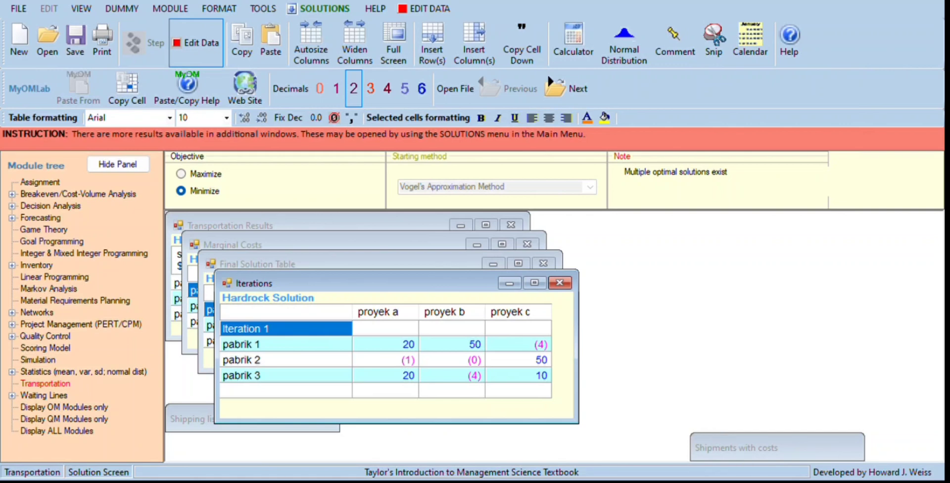
double_click(777, 447)
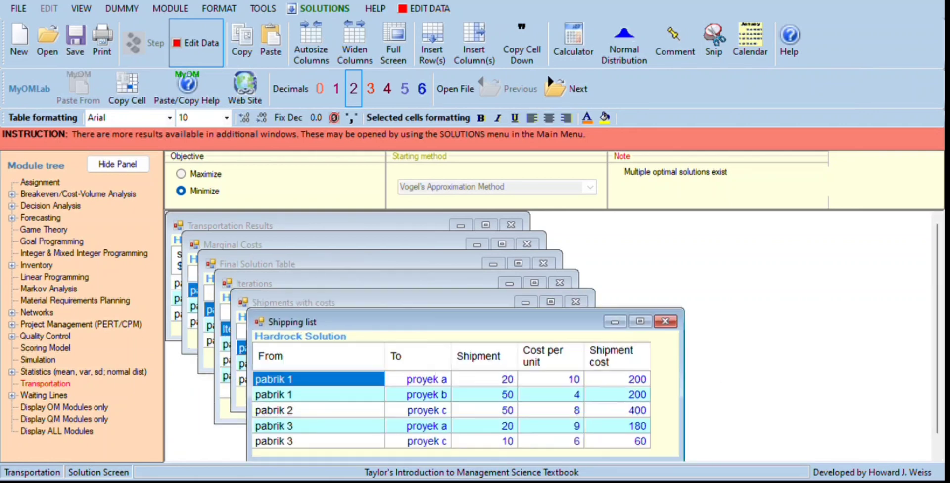
left_click_drag(374, 326, 372, 257)
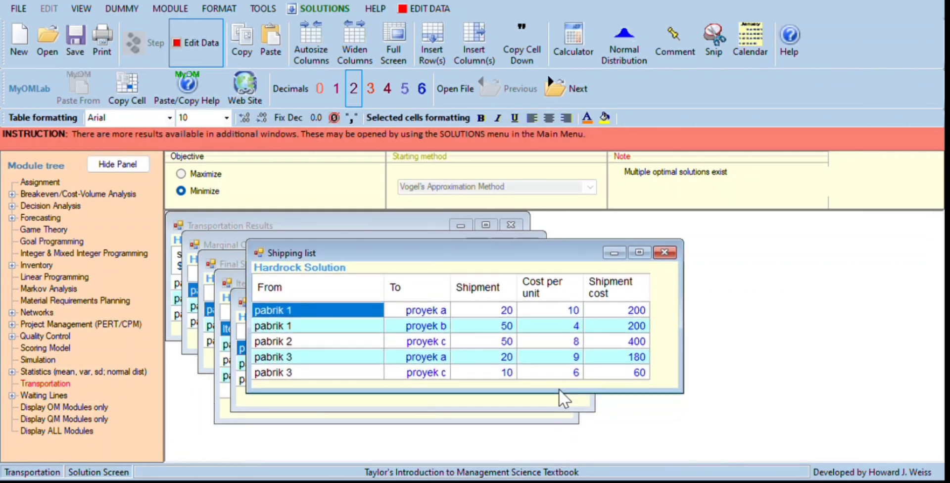